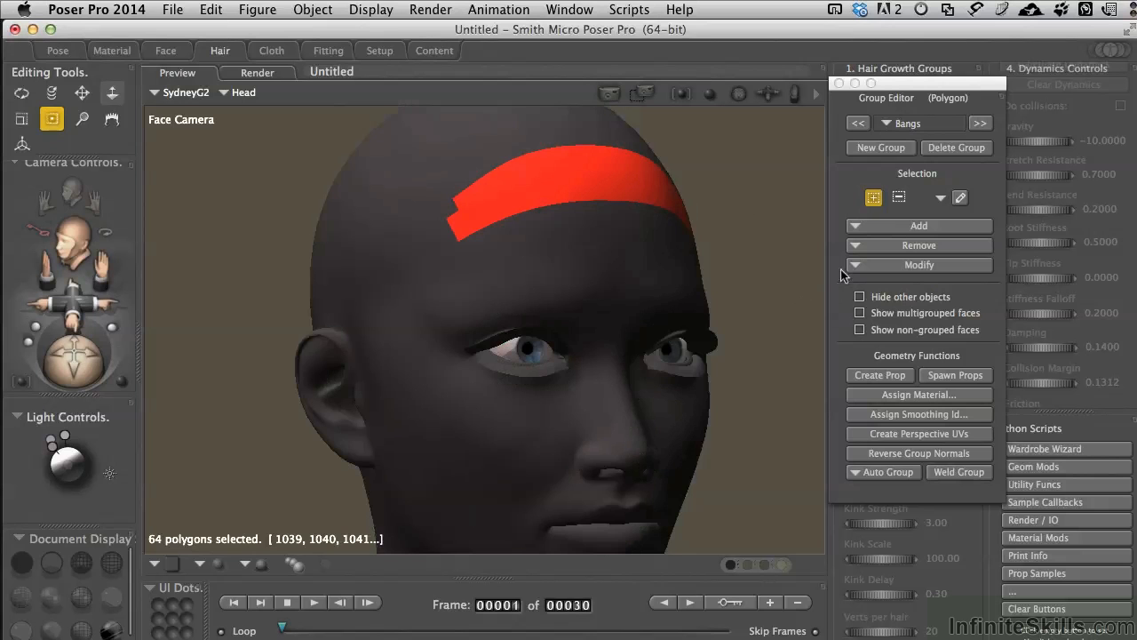
# Close the group editor and grow guide hairs for the Bangs growth group.
pyautogui.click(839, 84)
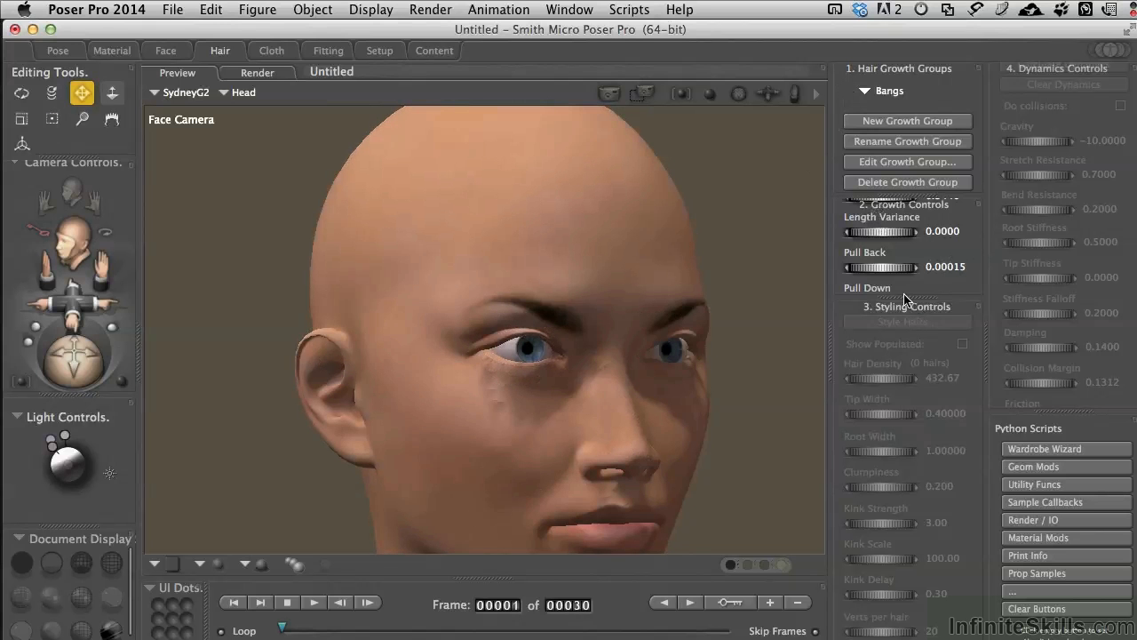
pyautogui.moveTo(906, 299); pyautogui.dragTo(924, 465)
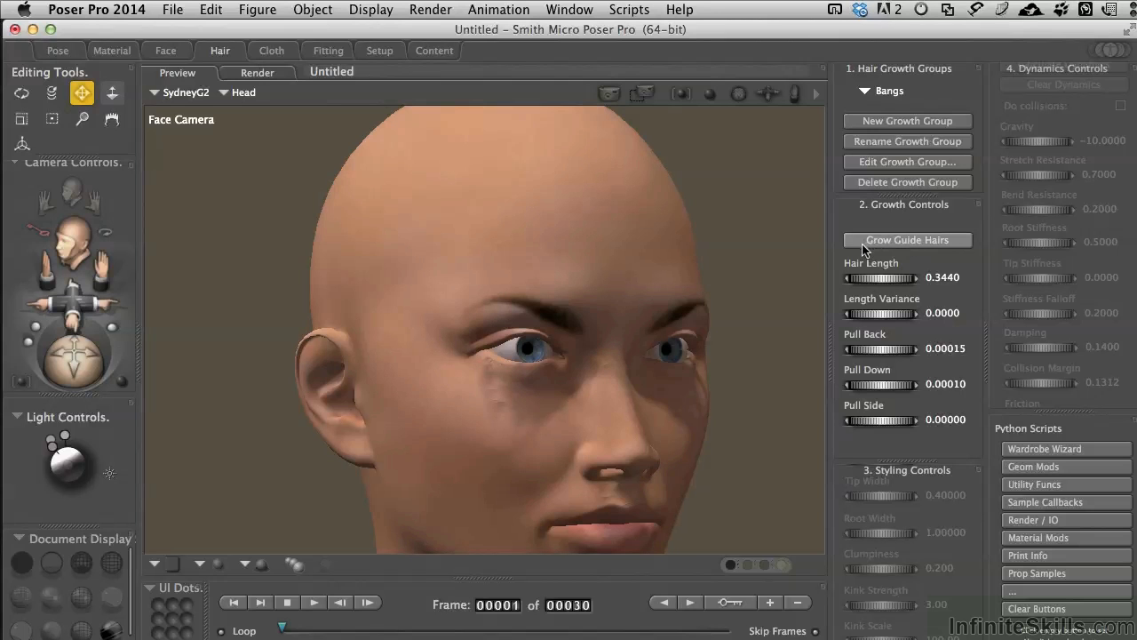
pyautogui.click(933, 246)
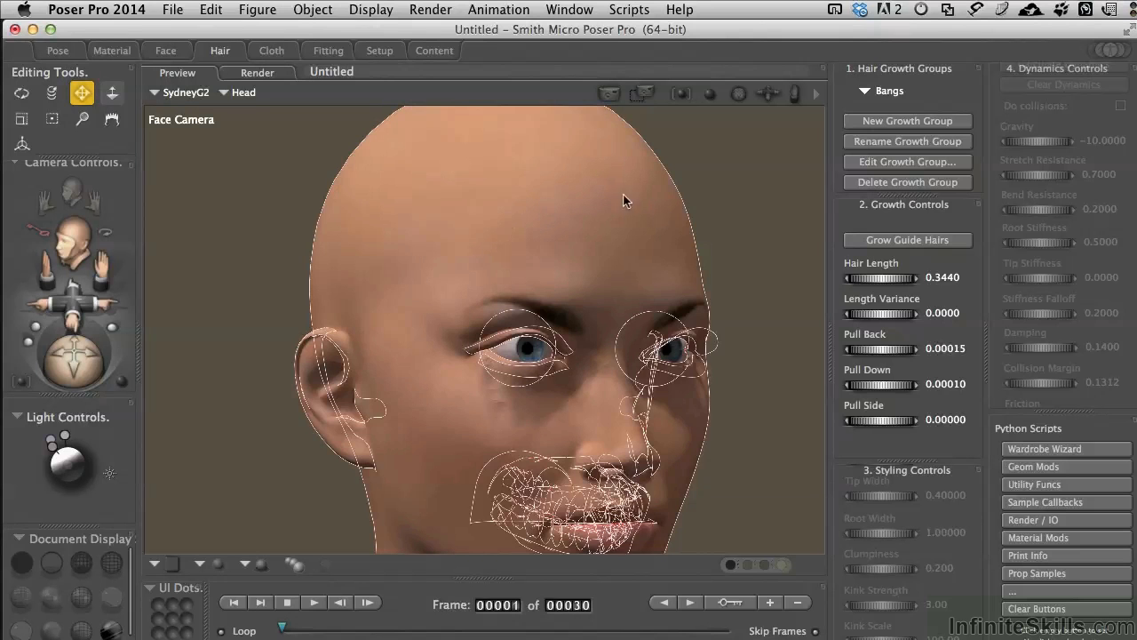
pyautogui.click(917, 242)
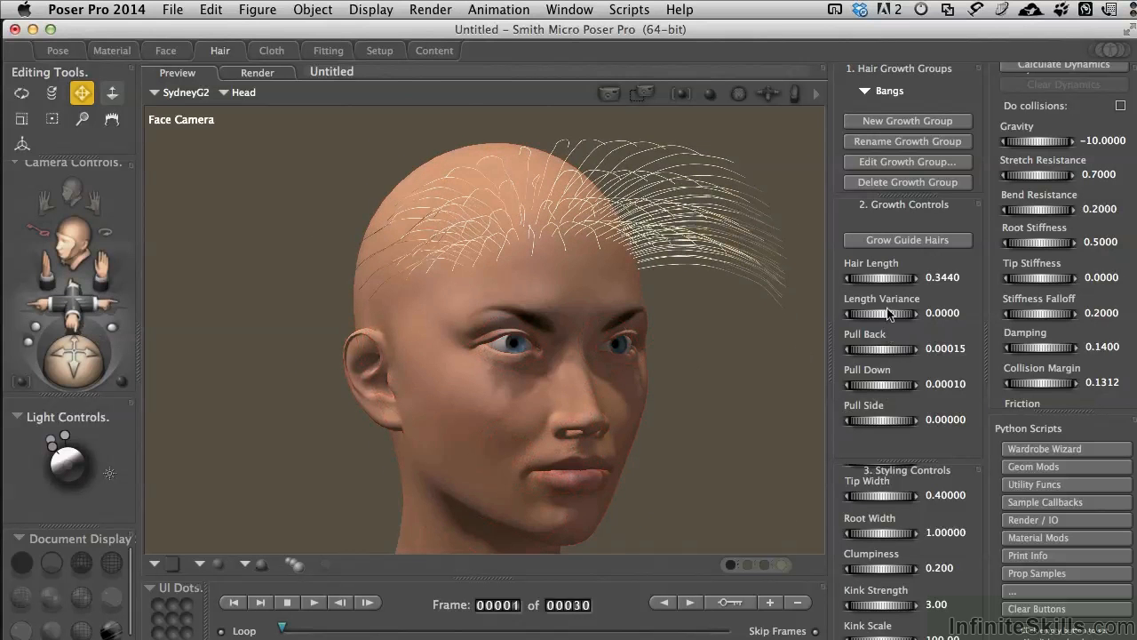
# Set the hair length to 0.1634 and length variance to 0.0516, and render the bangs.
pyautogui.moveTo(886, 279)
pyautogui.mouseDown()
pyautogui.moveTo(852, 278)
pyautogui.moveTo(899, 279)
pyautogui.moveTo(885, 280)
pyautogui.mouseUp()
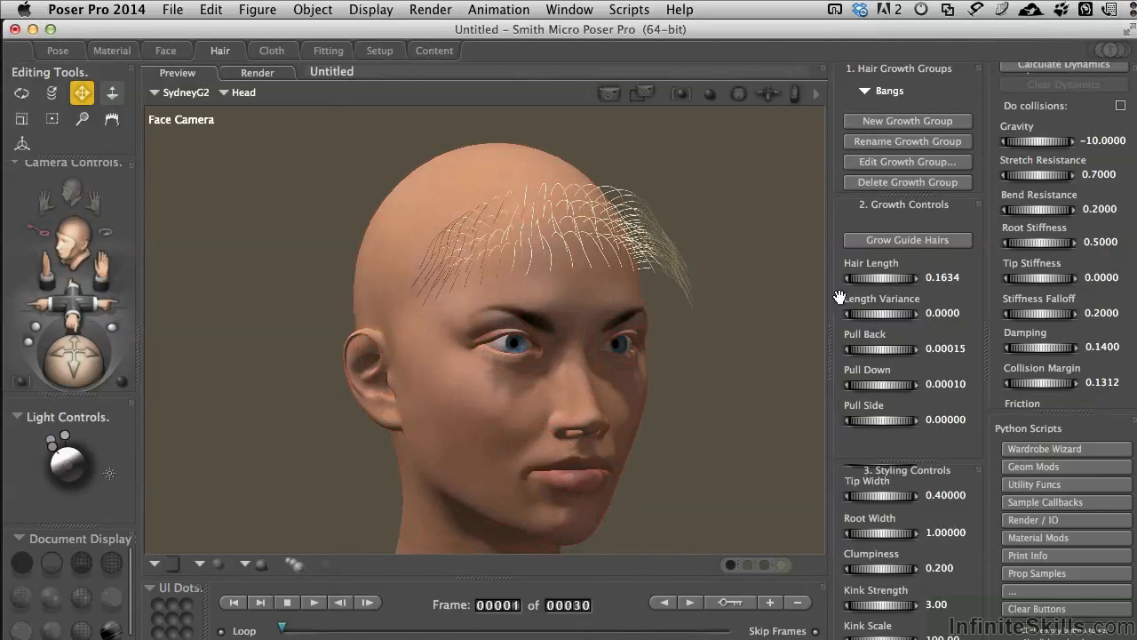
pyautogui.moveTo(884, 318); pyautogui.dragTo(895, 317)
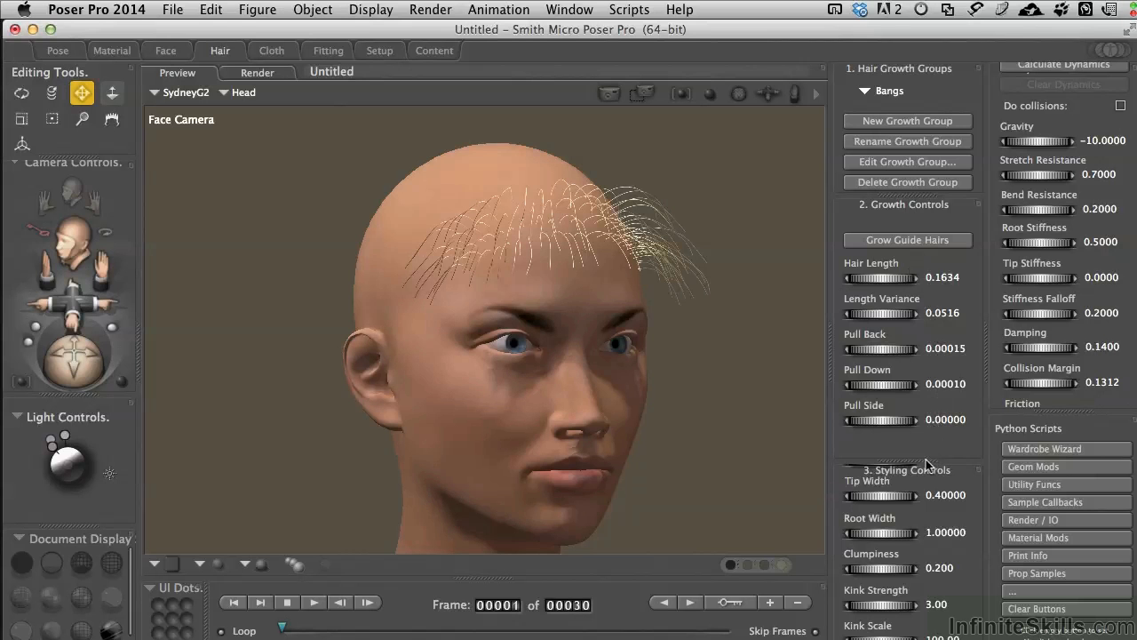
pyautogui.moveTo(930, 468); pyautogui.dragTo(930, 267)
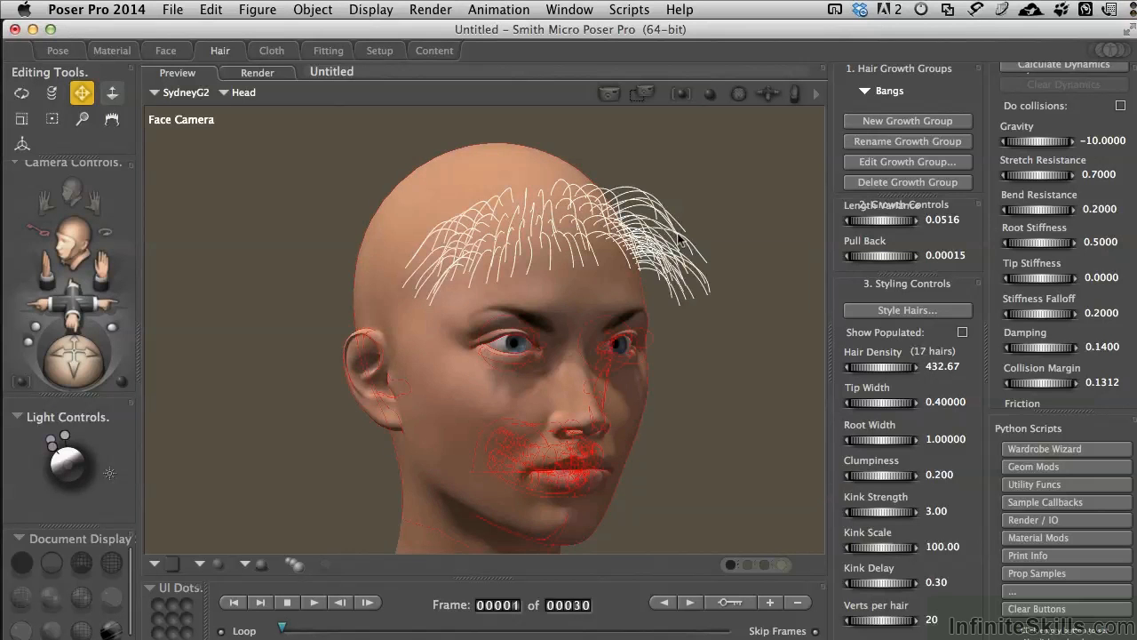
pyautogui.press('super+r')
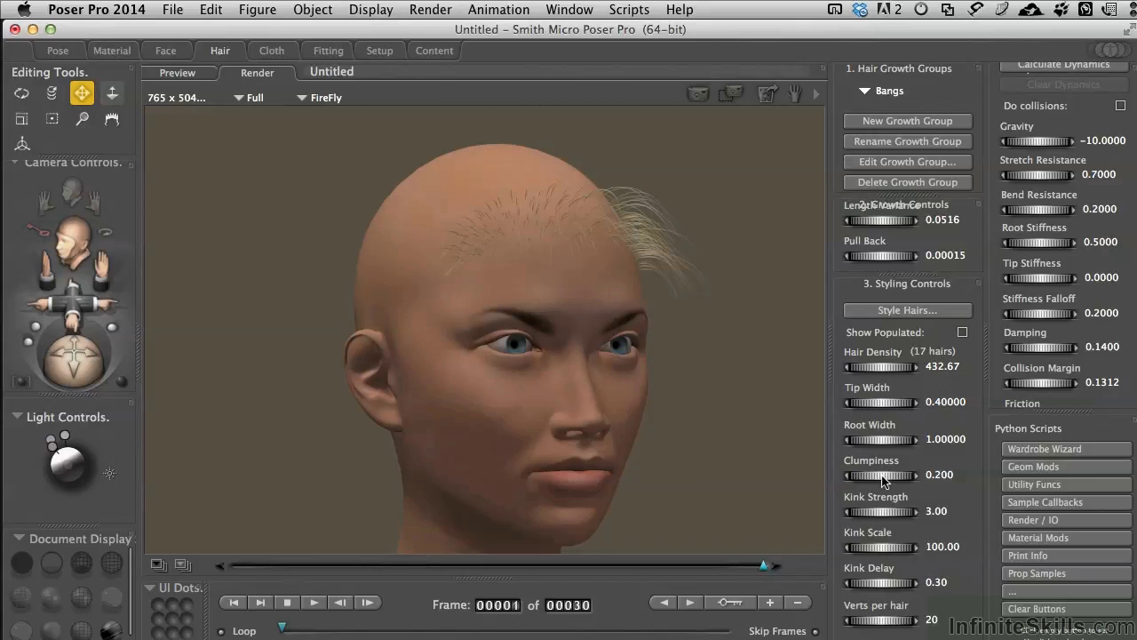
# Set clumpiness to 0.311 and kink strength to 5.10, and turn on the display of populated hairs.
pyautogui.moveTo(884, 482); pyautogui.dragTo(871, 477)
pyautogui.moveTo(860, 515); pyautogui.dragTo(880, 515)
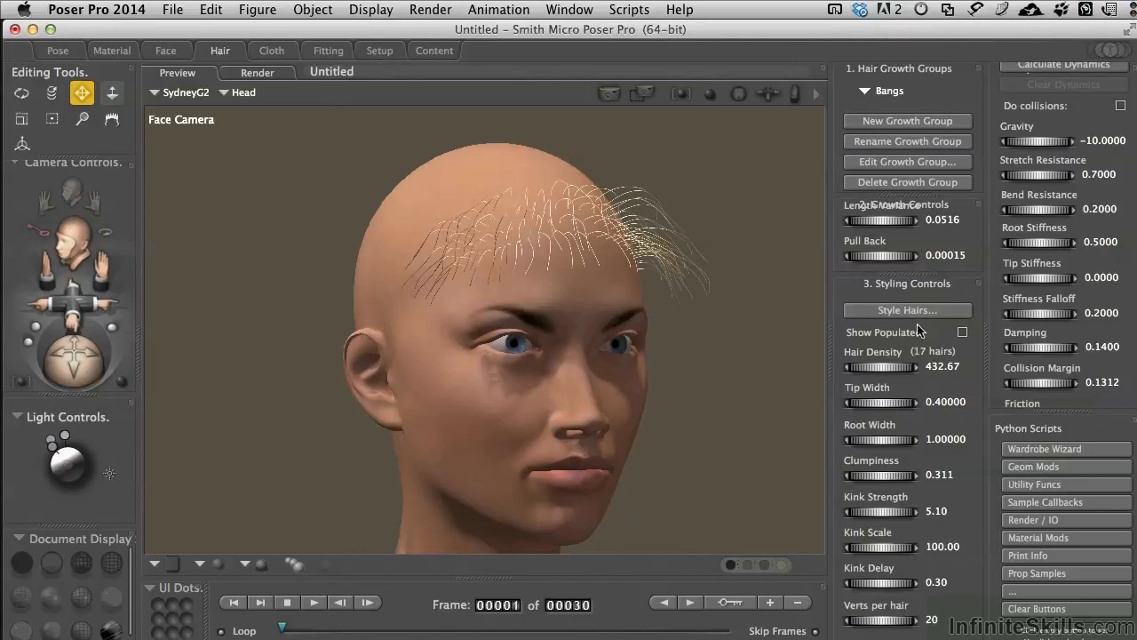
pyautogui.click(962, 331)
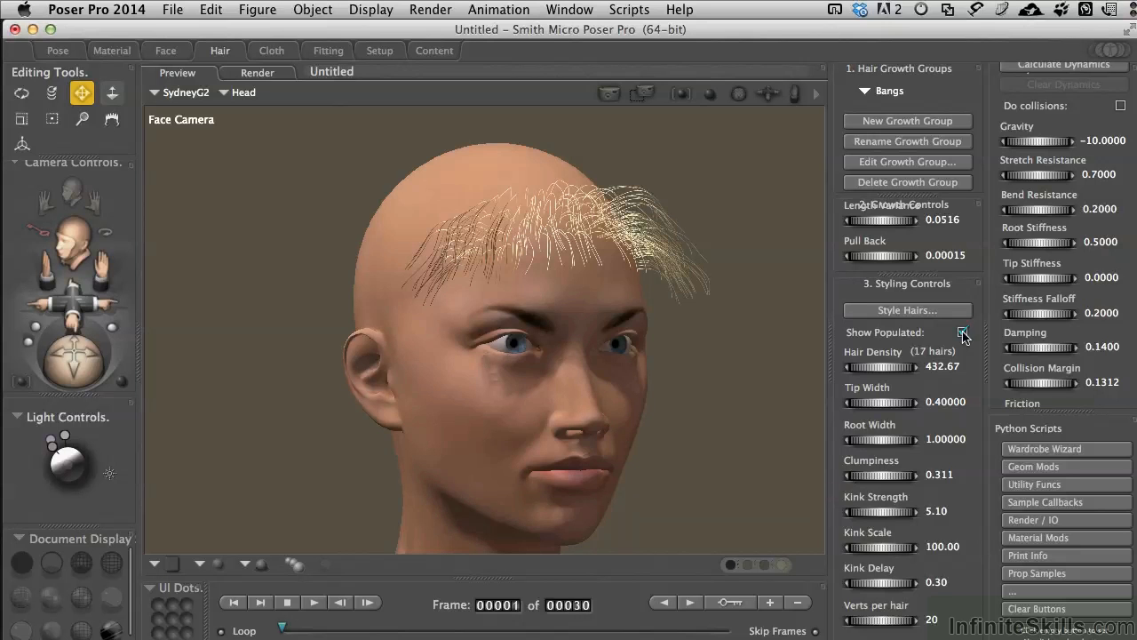
# Using the hair style tool, select a guide hair at the temple side of the bangs and move it in depth.
pyautogui.click(902, 310)
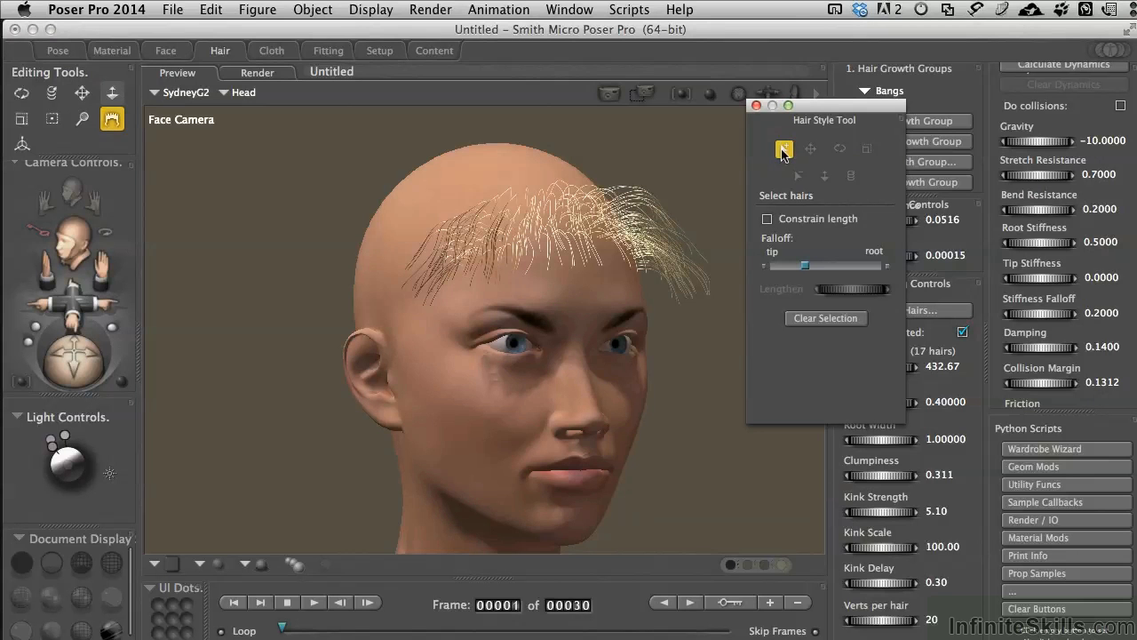
pyautogui.click(551, 213)
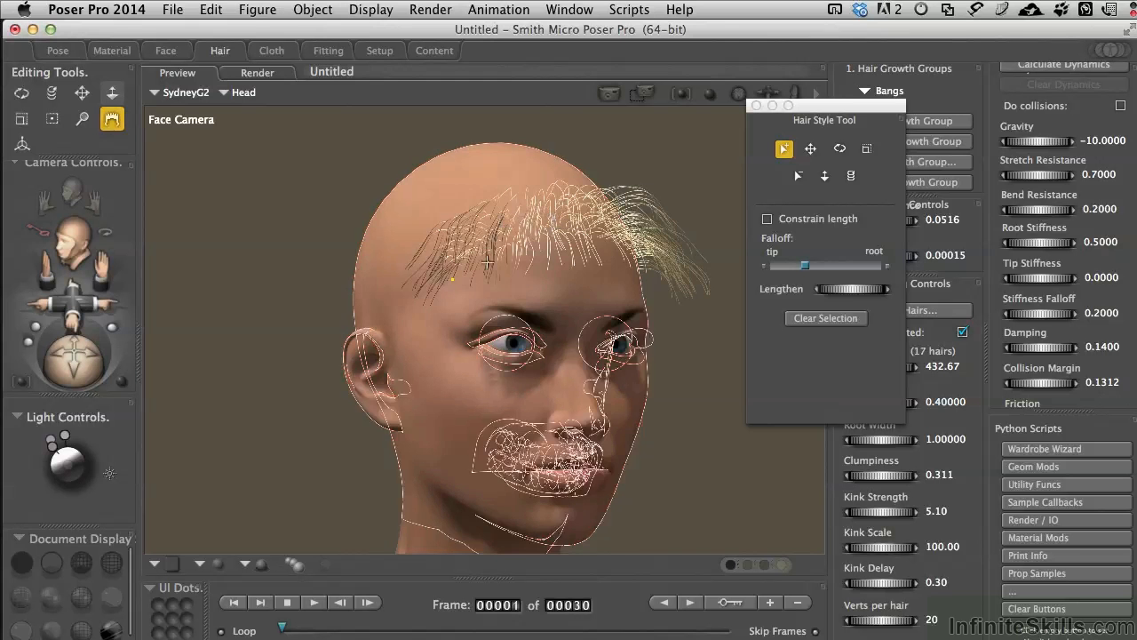
pyautogui.click(452, 277)
pyautogui.click(475, 270)
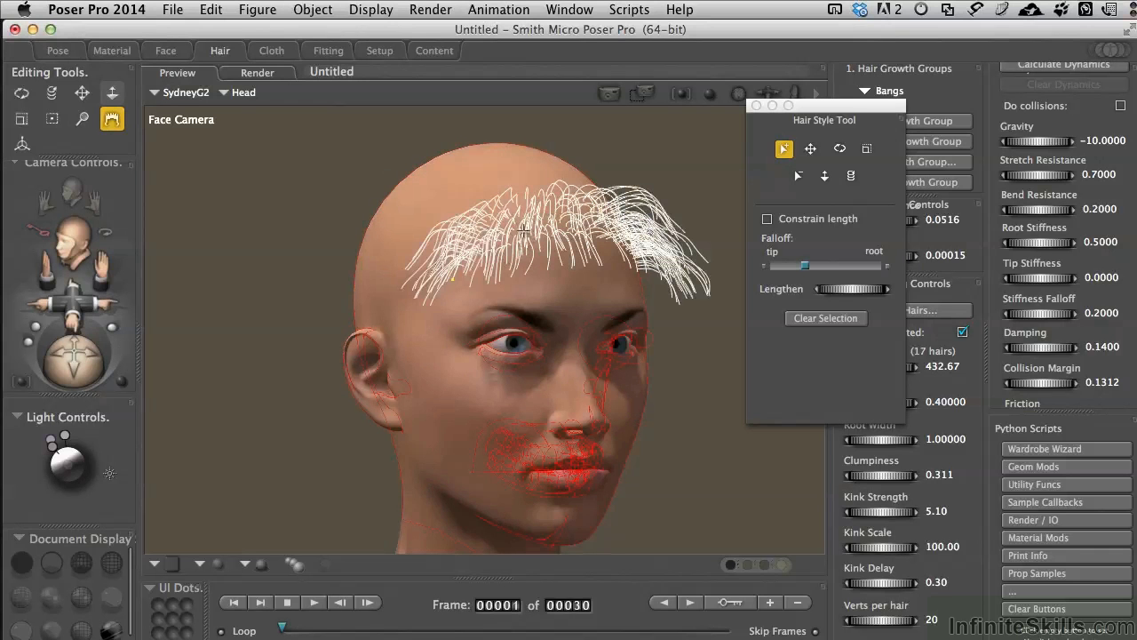
pyautogui.click(811, 150)
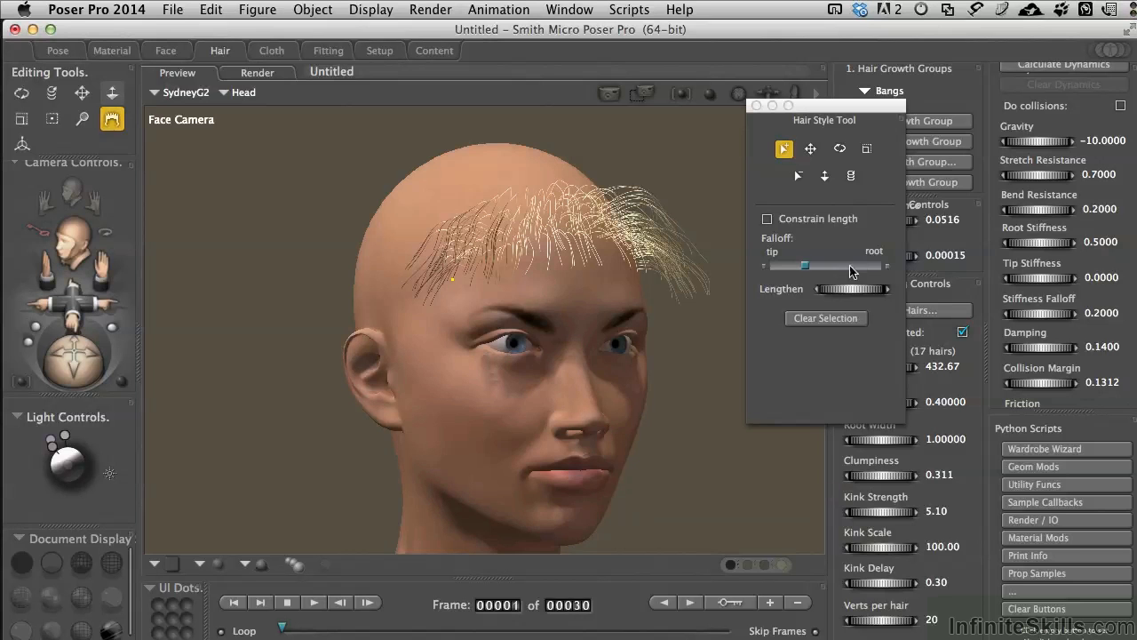
pyautogui.click(825, 175)
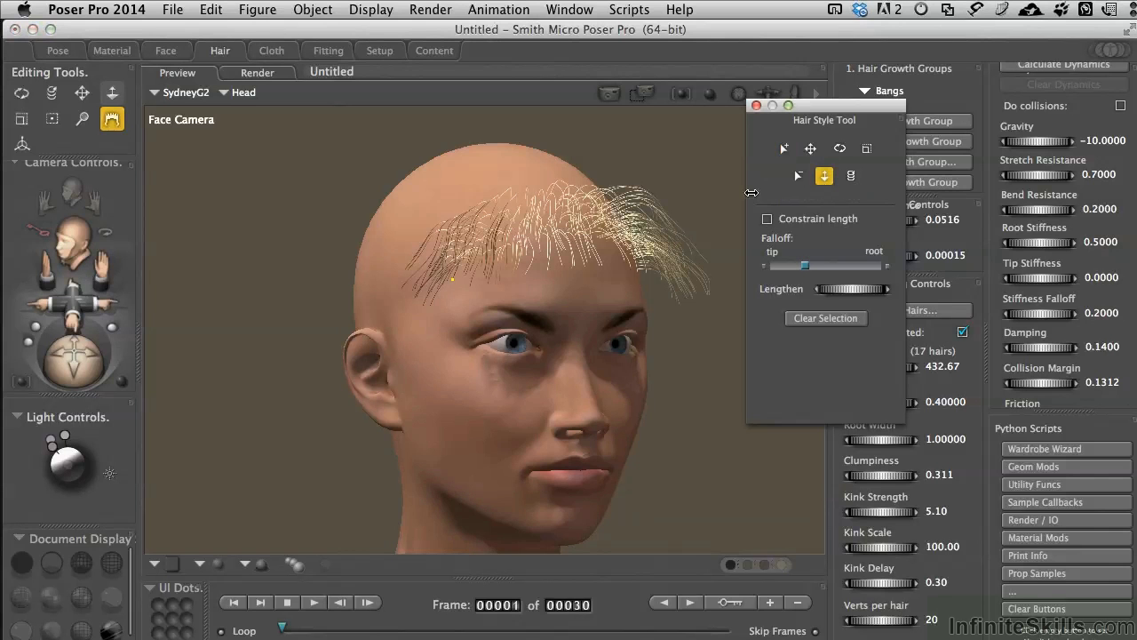
pyautogui.moveTo(516, 270)
pyautogui.mouseDown()
pyautogui.moveTo(490, 265)
pyautogui.moveTo(474, 234)
pyautogui.moveTo(493, 235)
pyautogui.moveTo(431, 247)
pyautogui.moveTo(525, 253)
pyautogui.moveTo(518, 241)
pyautogui.mouseUp()
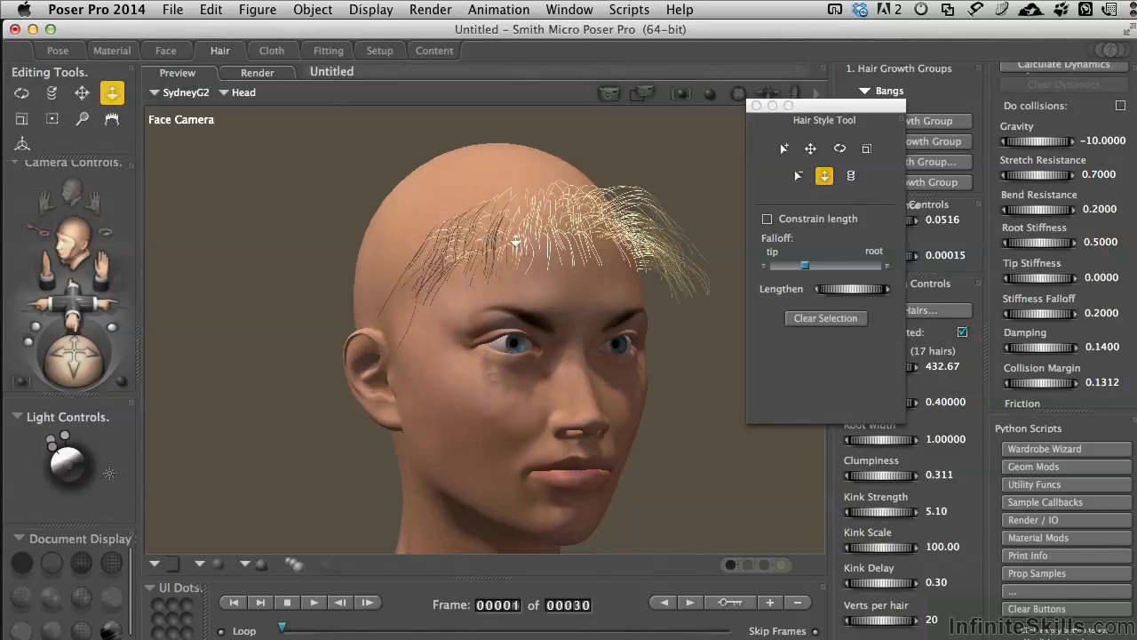
# Twist and rotate the selected guide hair with the hair style tool.
pyautogui.click(851, 176)
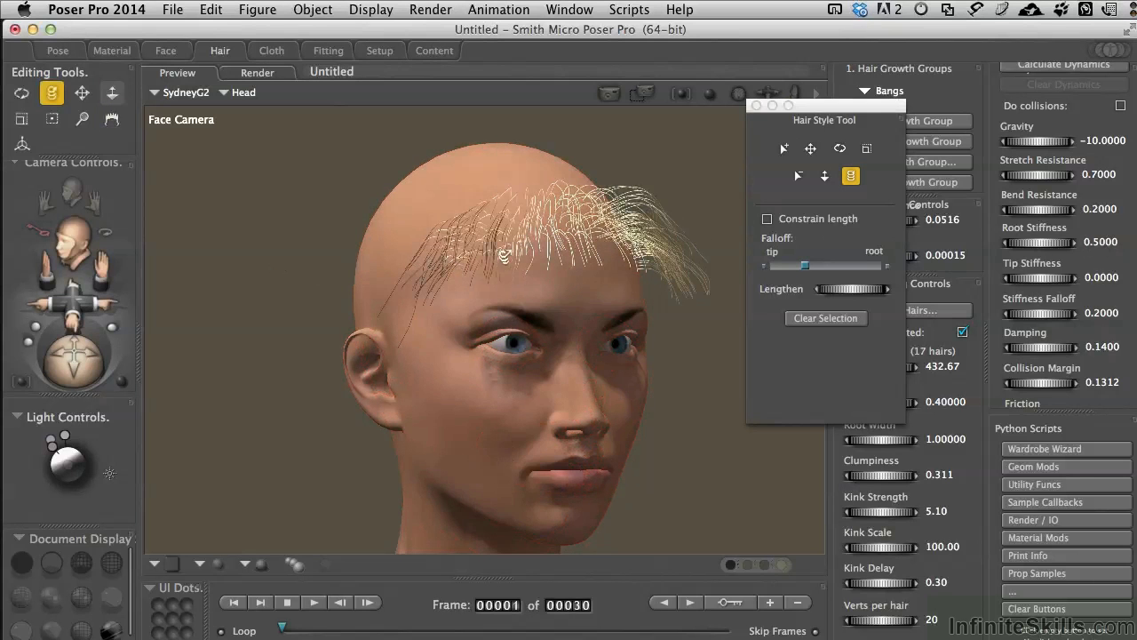
pyautogui.click(840, 149)
pyautogui.click(516, 255)
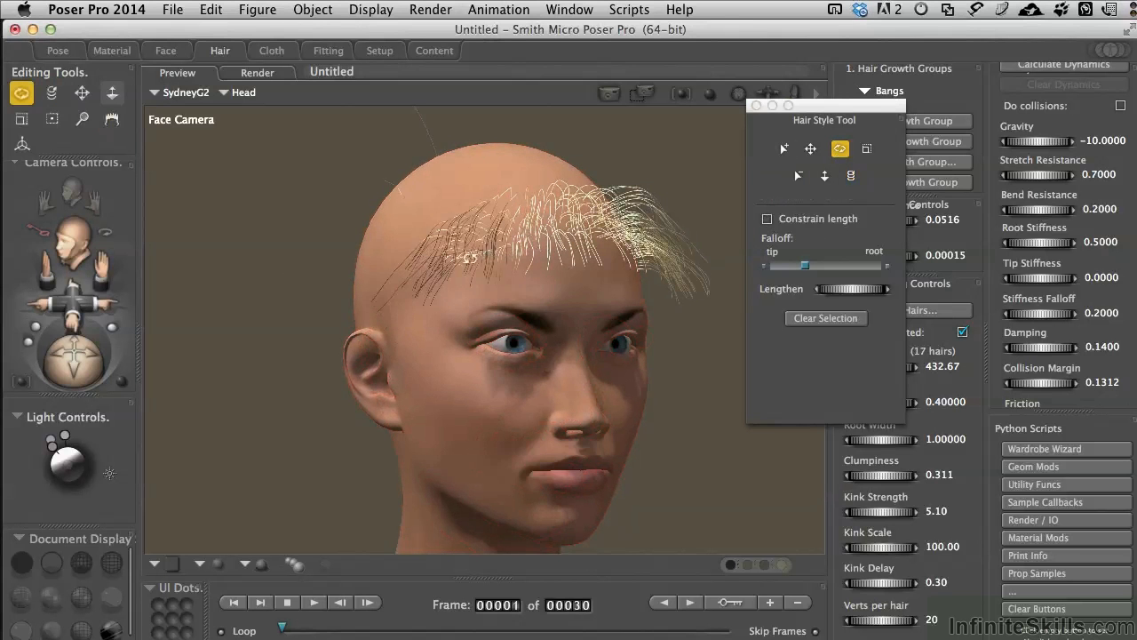
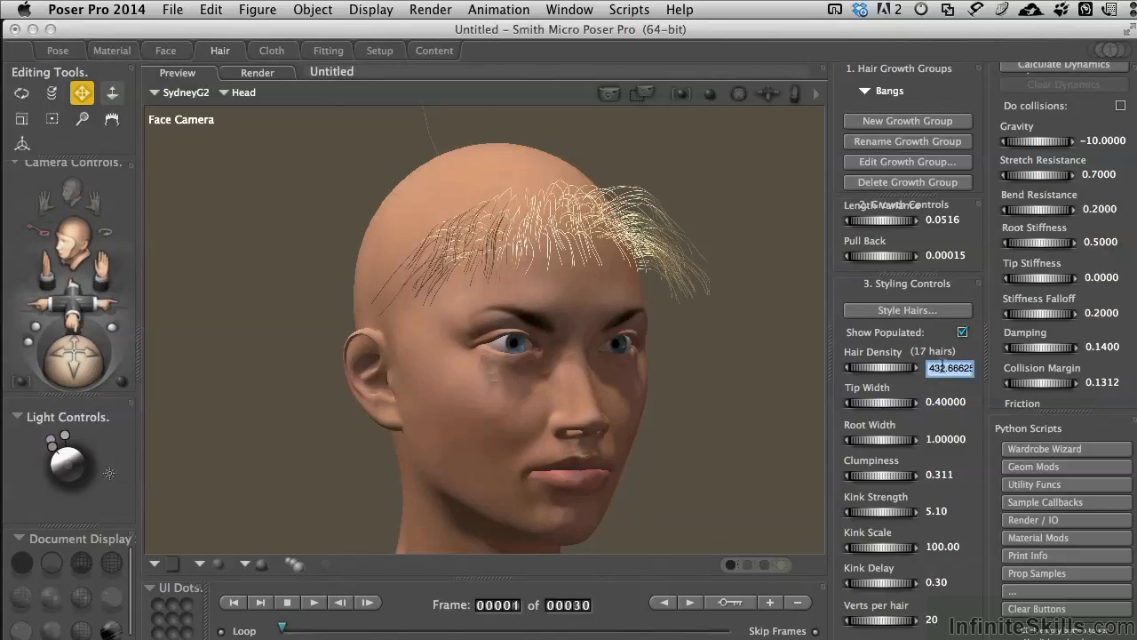
# Set the hair density to 5000 and render the denser bangs.
pyautogui.write('5000')
pyautogui.press('Return')
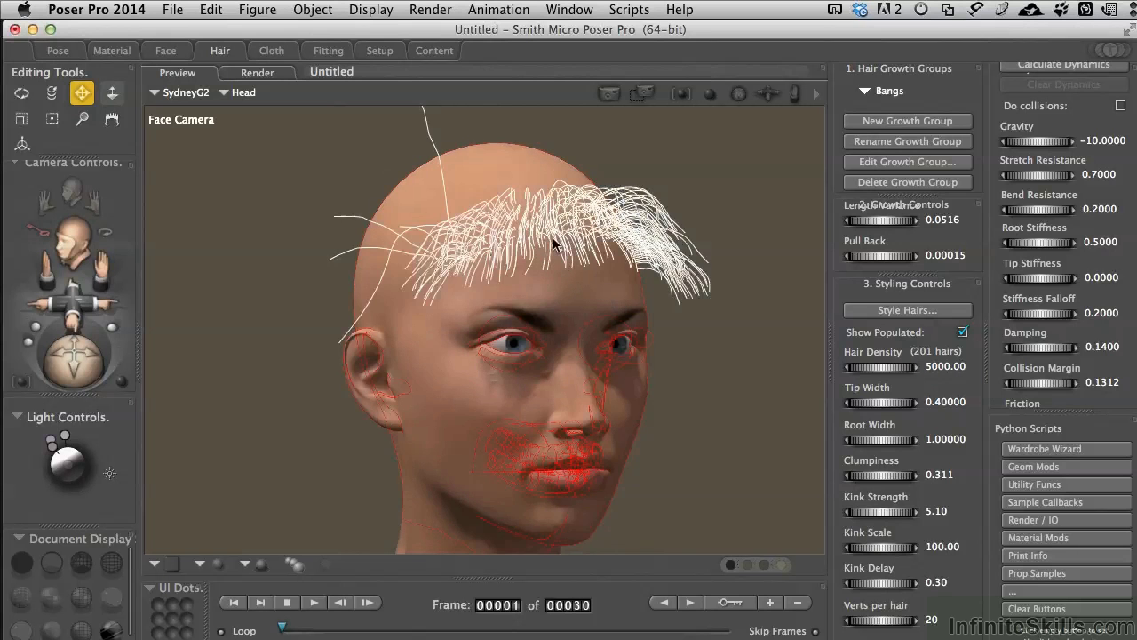
pyautogui.click(430, 9)
pyautogui.click(437, 30)
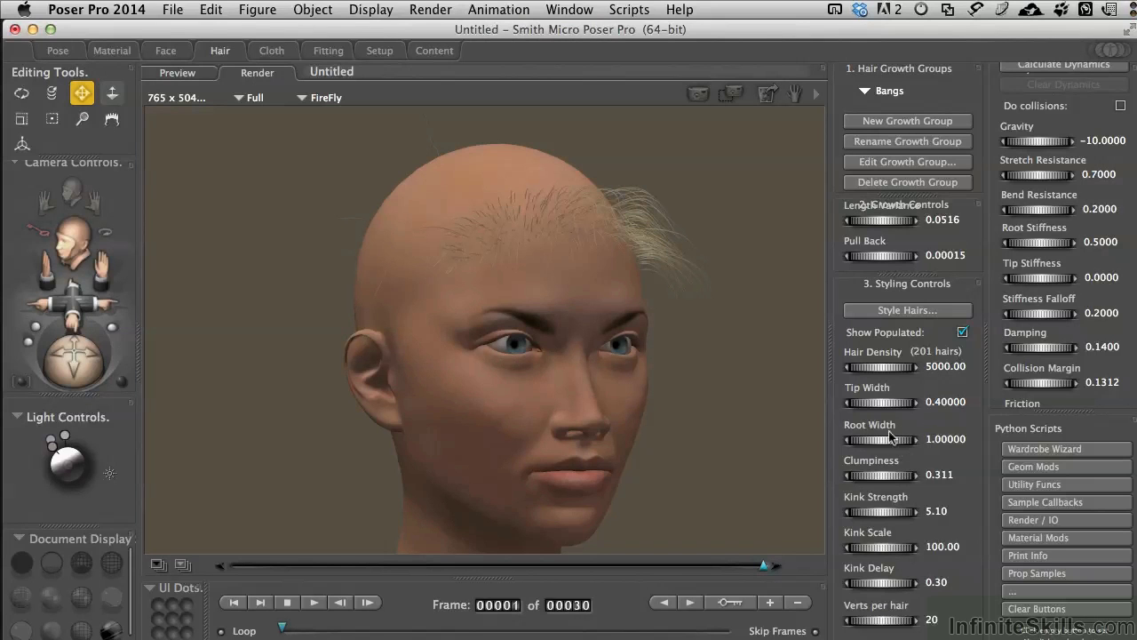
# Set the root width to 1.5 and the hair density to 10000, and render the bangs again.
pyautogui.click(937, 441)
pyautogui.write('1.5')
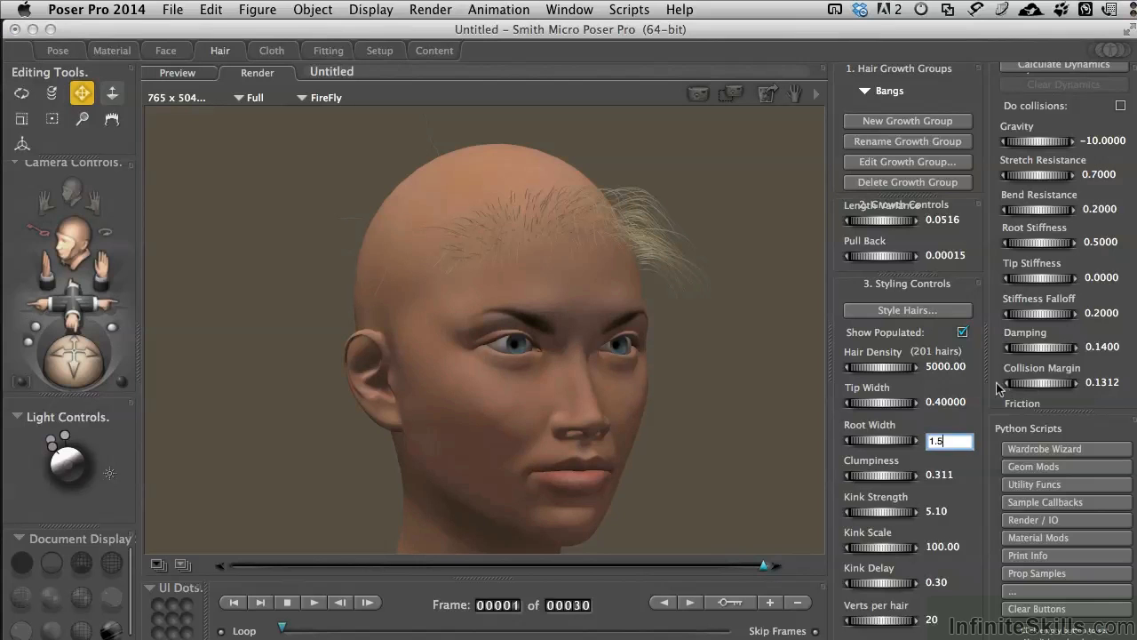
pyautogui.click(944, 367)
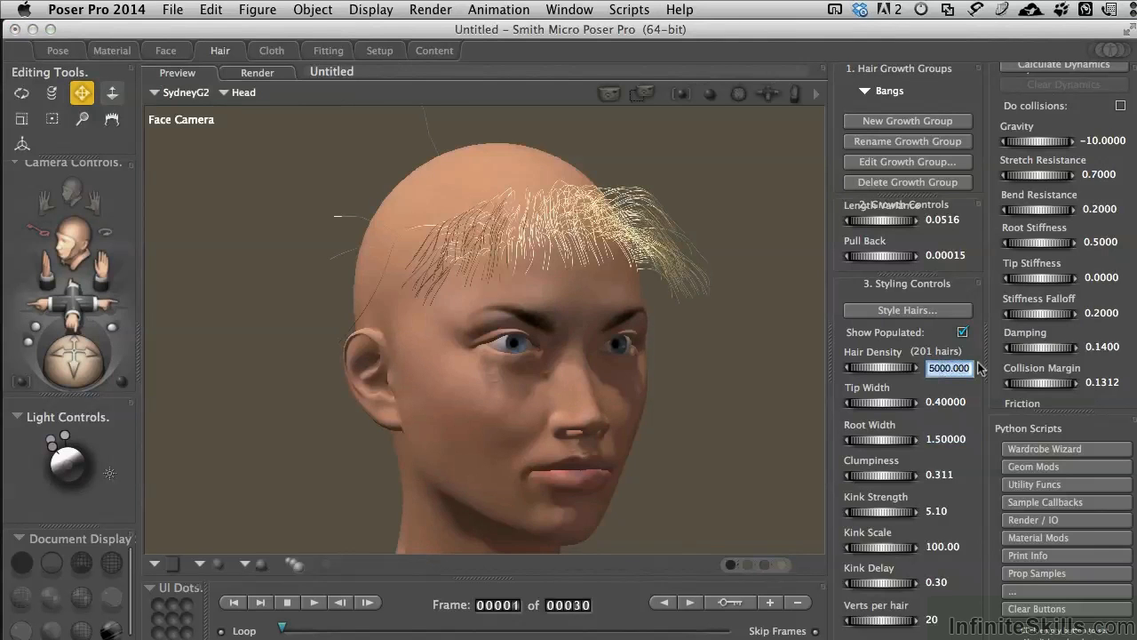
pyautogui.write('10000')
pyautogui.press('Return')
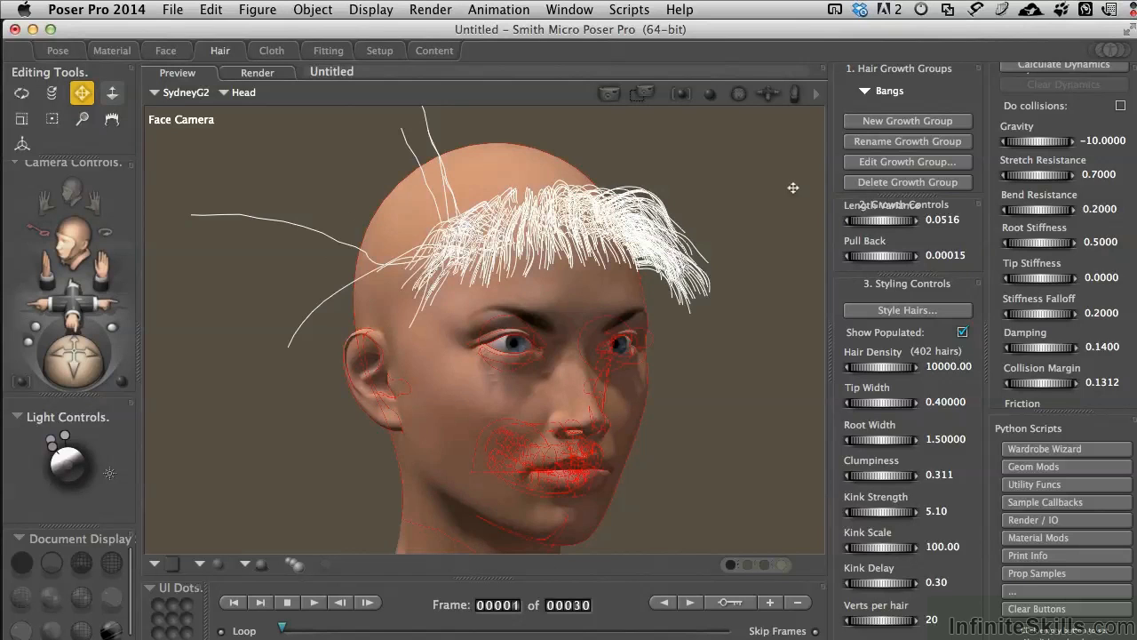
pyautogui.press('super+r')
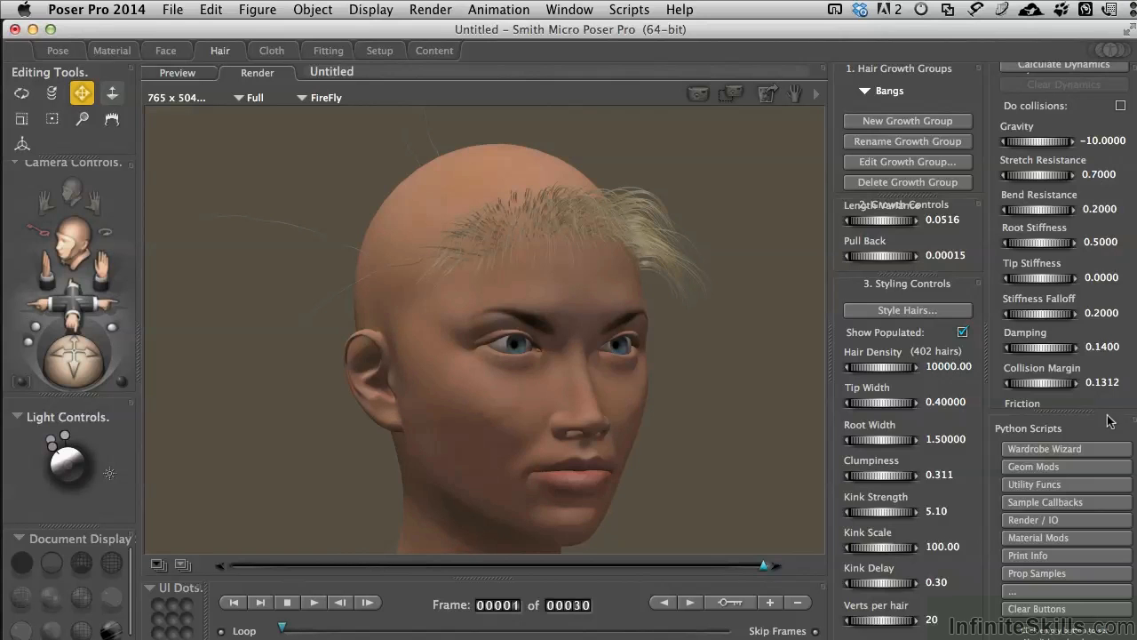
# Calculate the dynamics for the bangs with the Bullet Physics solver.
pyautogui.moveTo(1073, 421); pyautogui.dragTo(1079, 487)
pyautogui.scroll(2, 1080, 152)
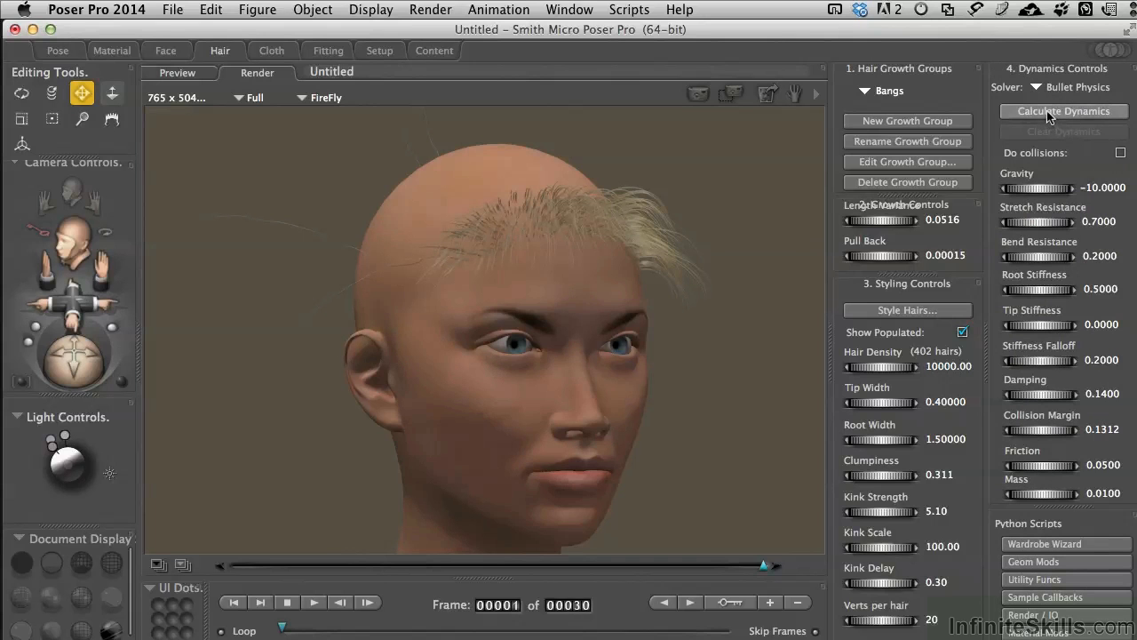
pyautogui.click(1048, 113)
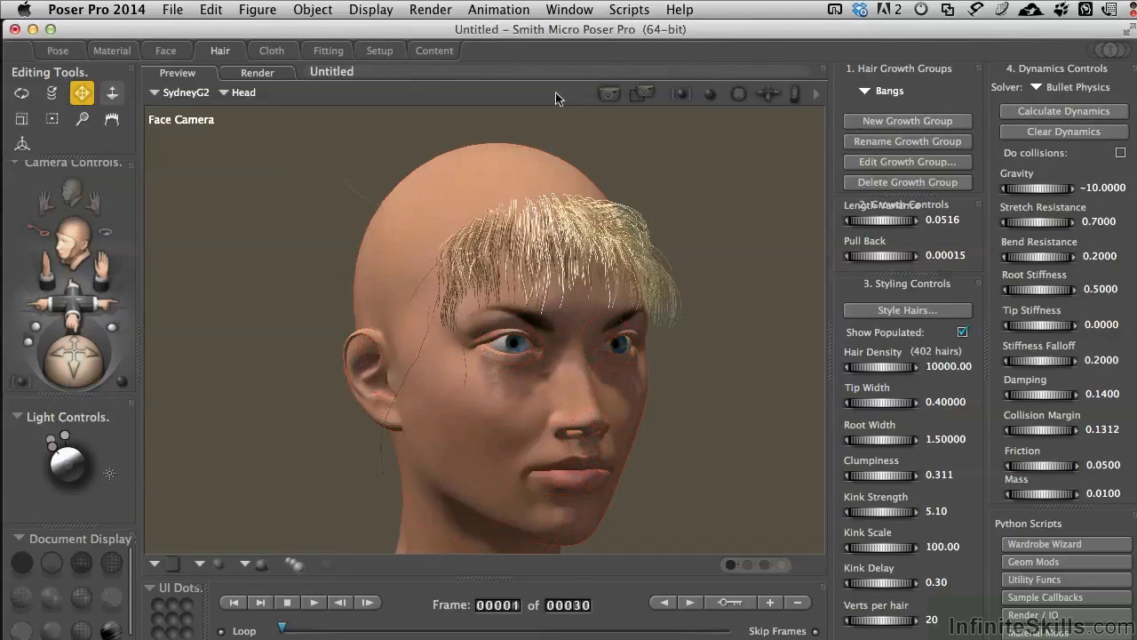
# Examine the draped bangs and their stray hairs from a more frontal angle.
pyautogui.click(21, 92)
pyautogui.moveTo(444, 355); pyautogui.dragTo(622, 355)
pyautogui.moveTo(533, 356); pyautogui.dragTo(480, 356)
pyautogui.click(81, 93)
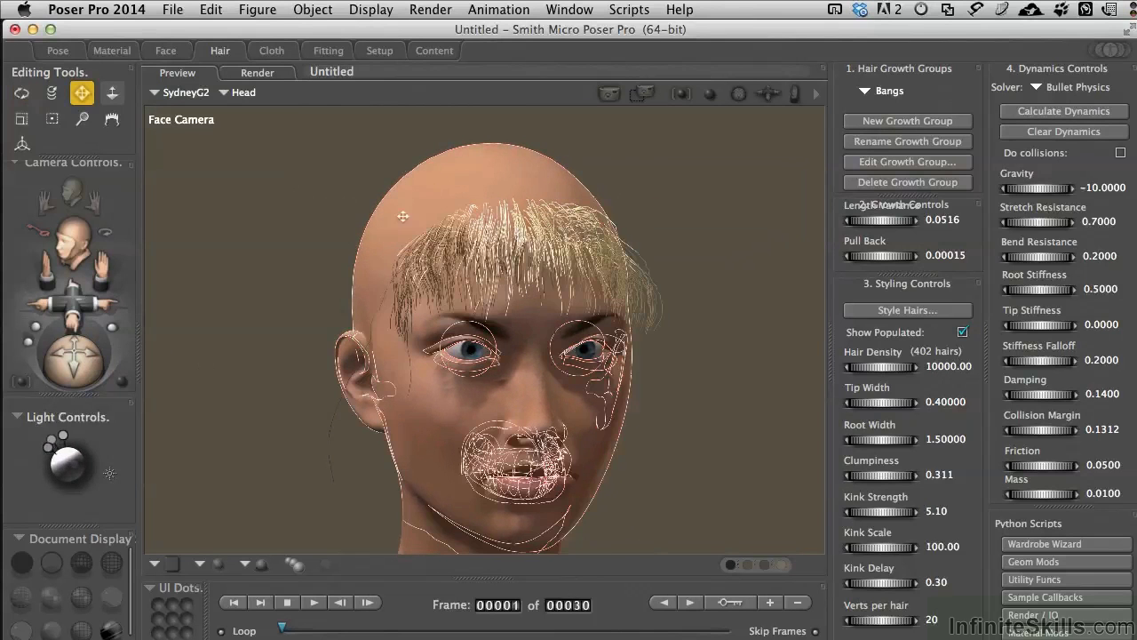
pyautogui.click(409, 248)
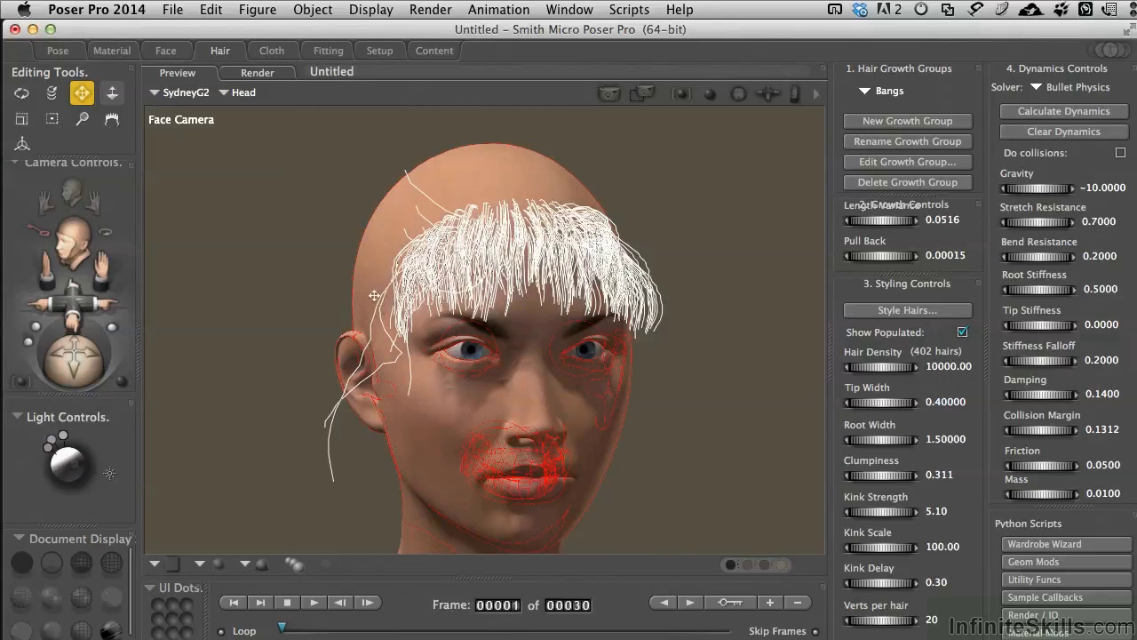
pyautogui.click(366, 288)
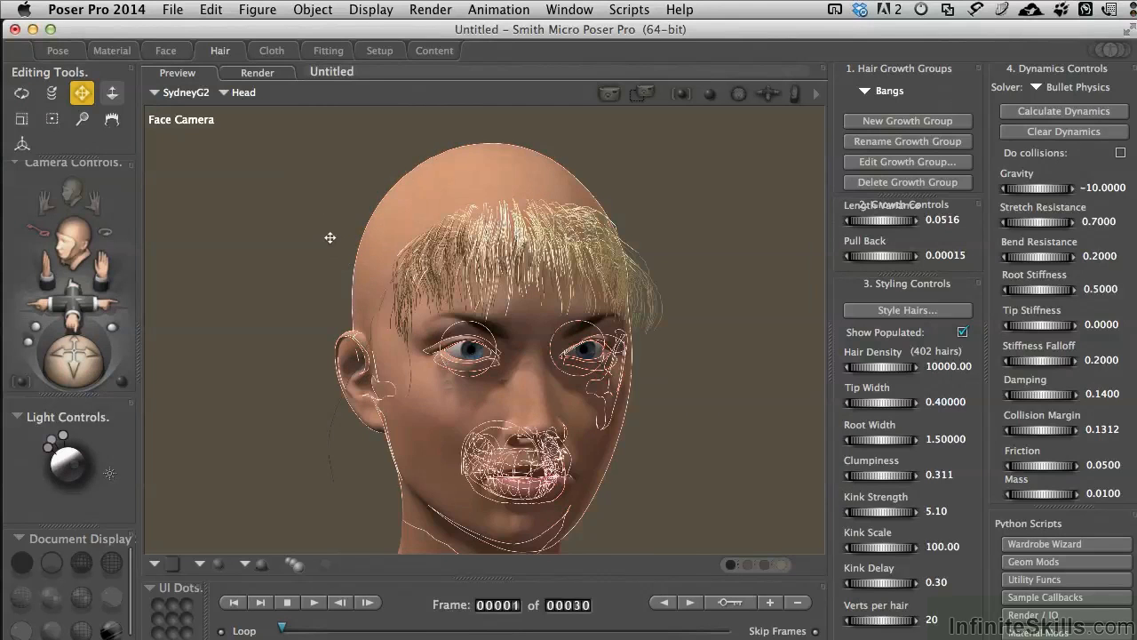